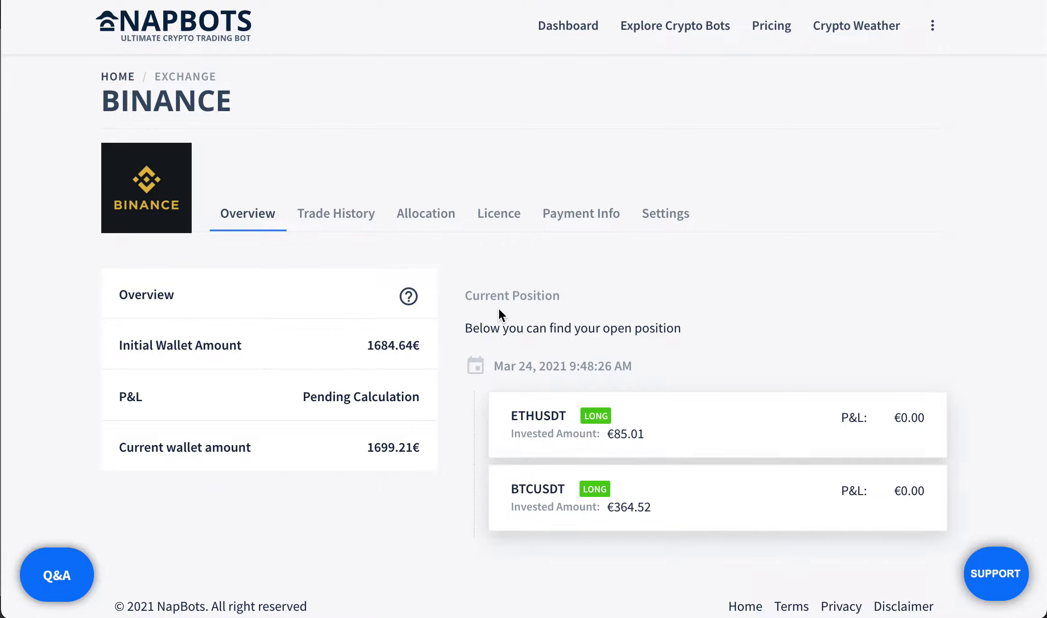
Open the dashboard and review its account overview, current positions and connected exchanges.
scroll(453, 389, down, 2)
scroll(454, 389, up, 2)
click(555, 49)
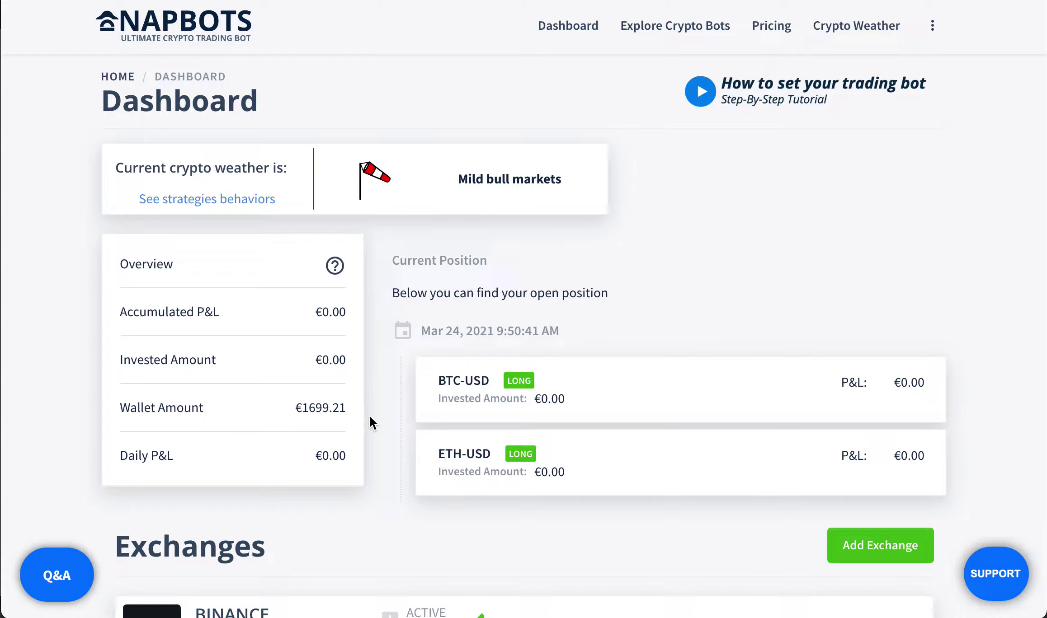
scroll(370, 417, down, 3)
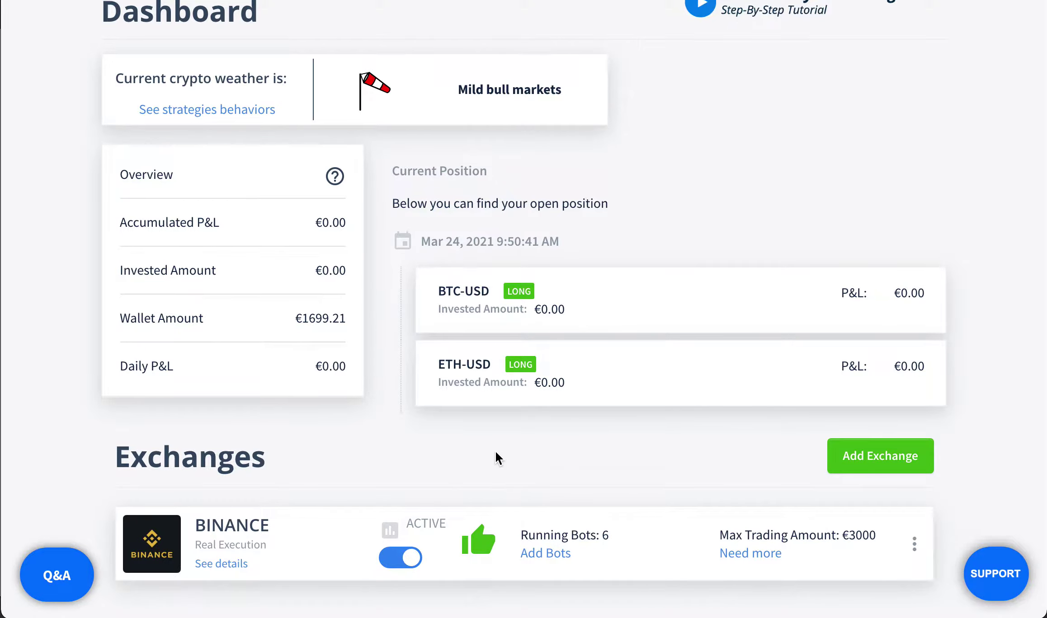
Open the details of the connected Binance exchange and view its trade history.
click(220, 566)
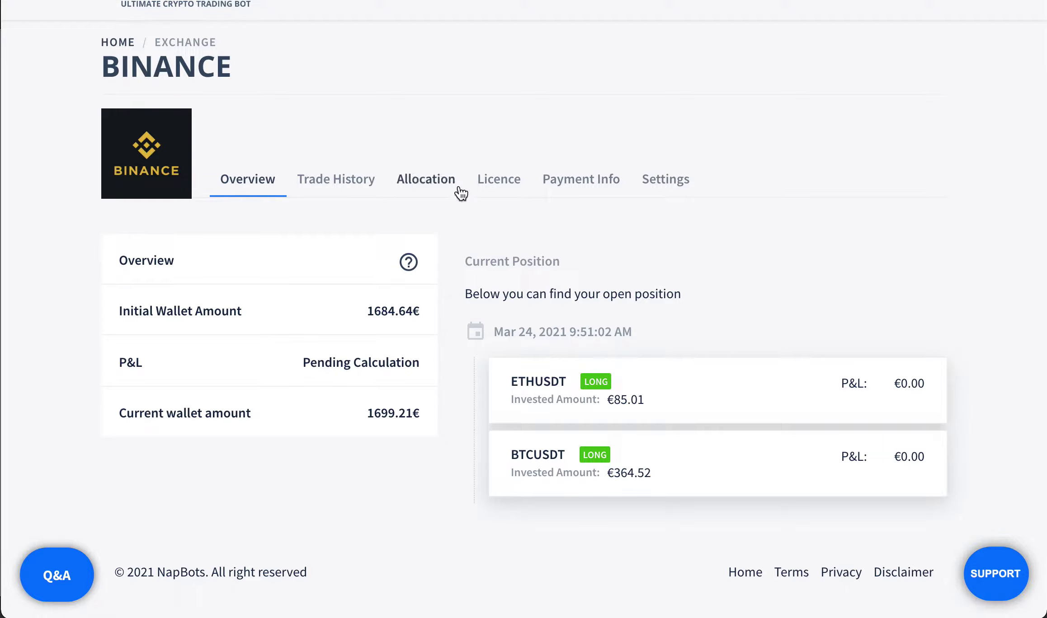
click(341, 180)
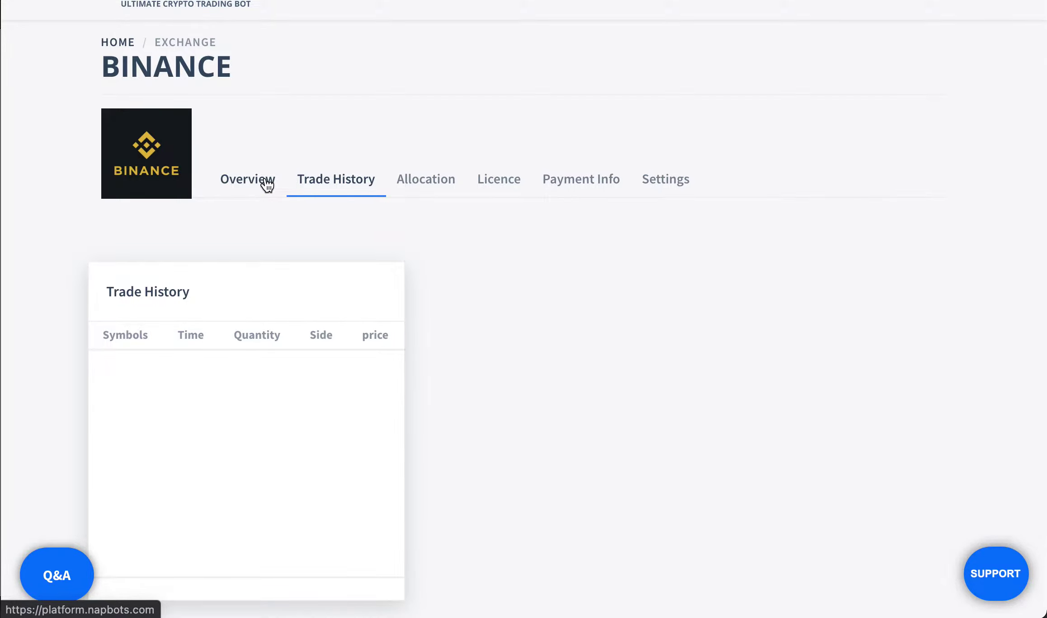
Review the Binance allocation, including the budget, leverage and Bot Only Mode settings and each bot's percentage.
click(425, 183)
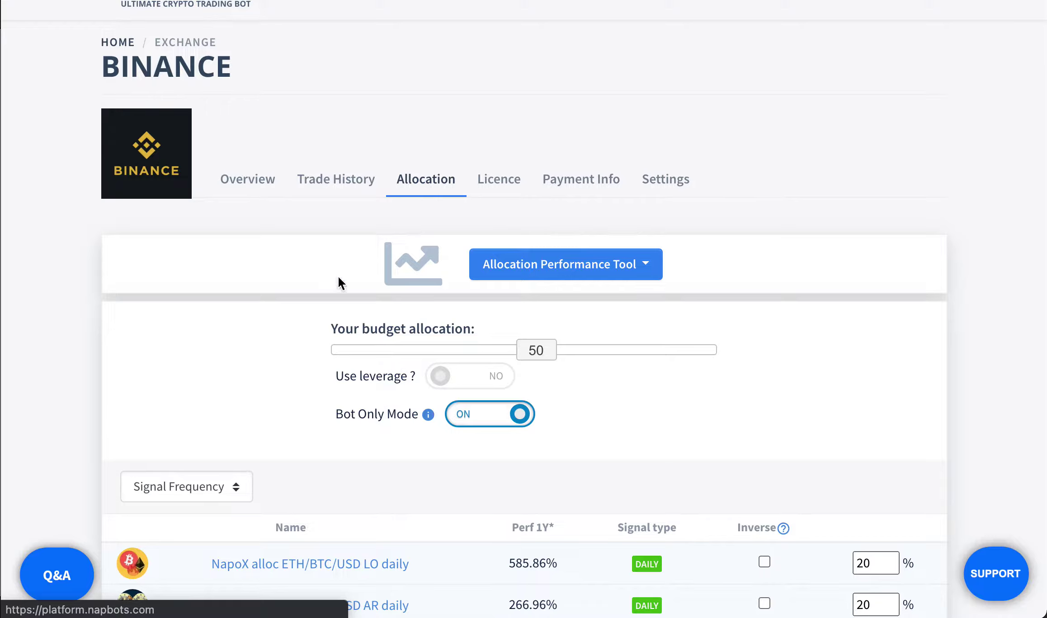
scroll(339, 280, down, 6)
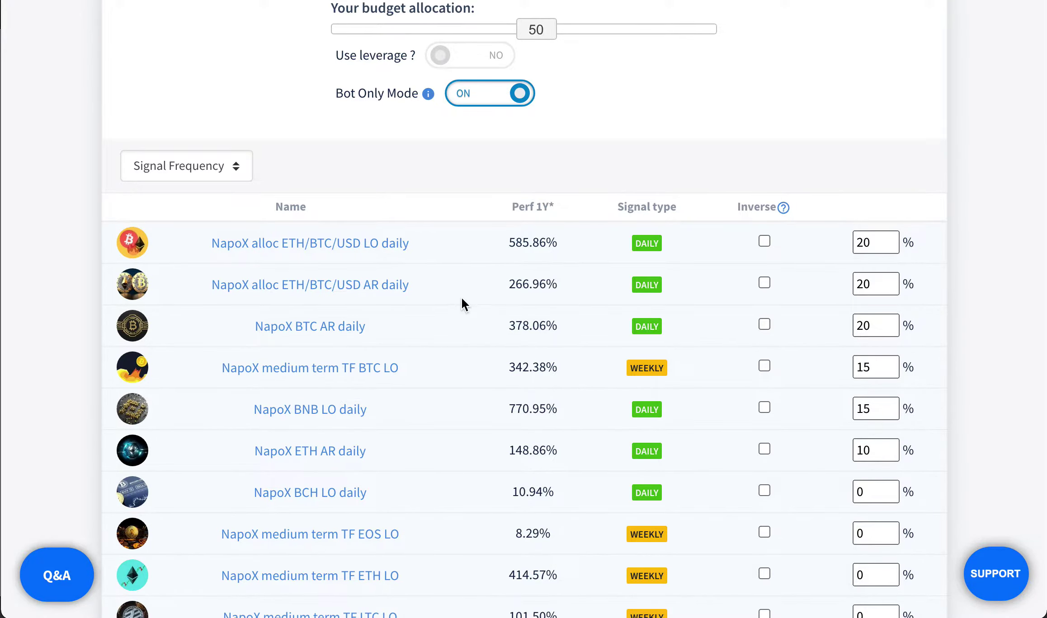
scroll(465, 308, up, 3)
scroll(483, 310, down, 3)
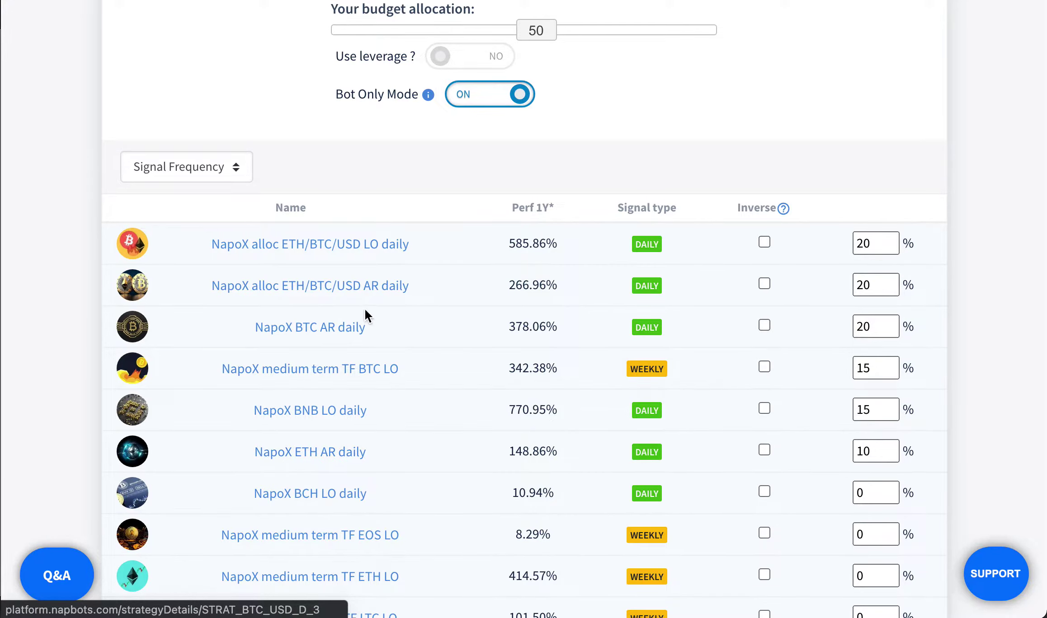
scroll(505, 311, up, 8)
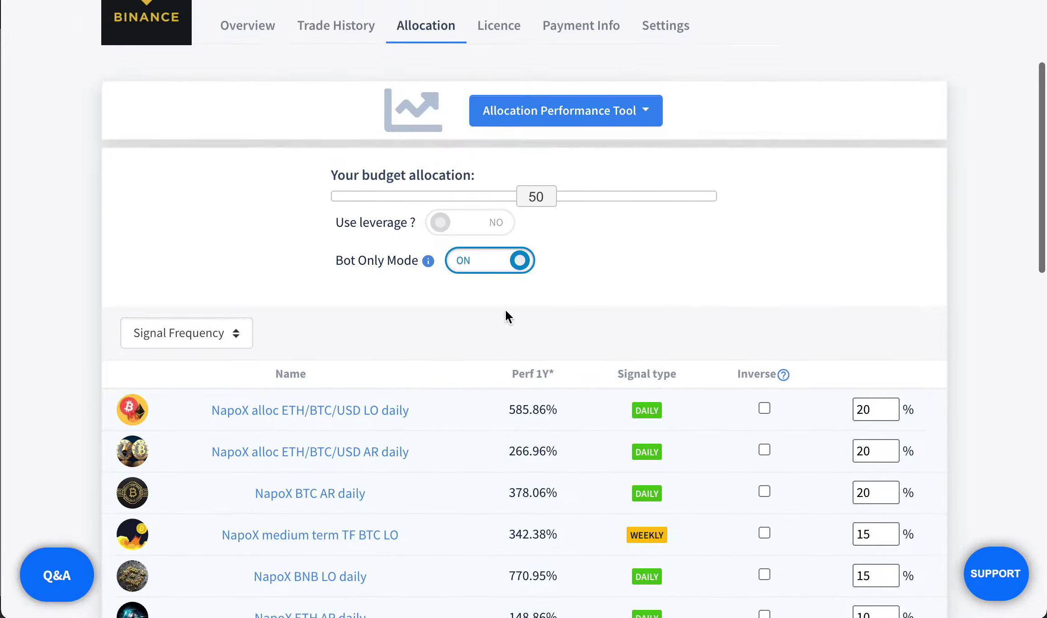
Review the Binance exchange's licence plan and its payment information.
click(495, 217)
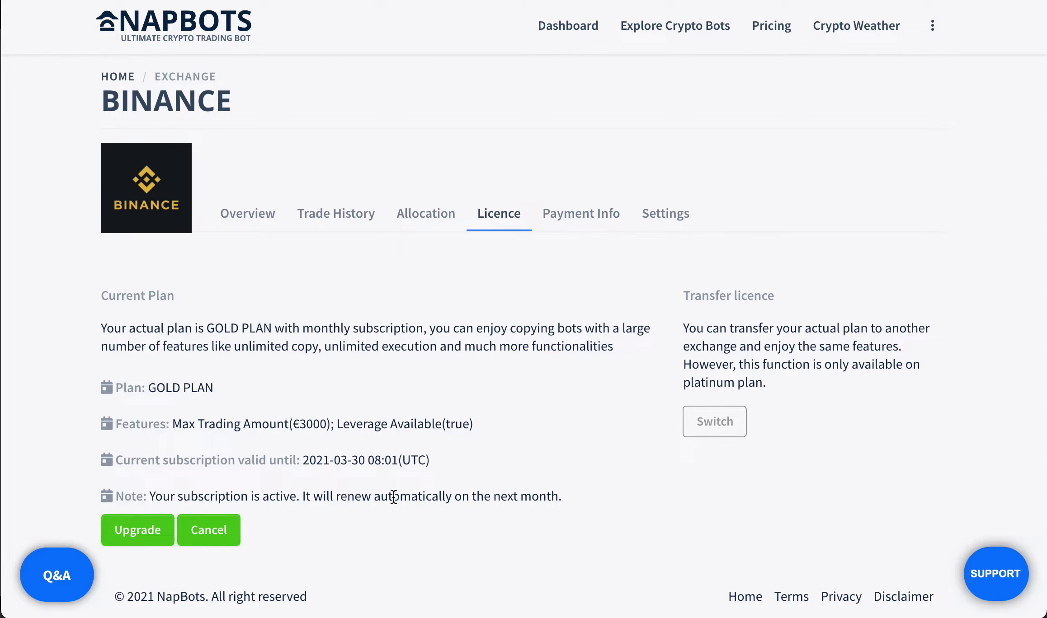
scroll(392, 496, down, 1)
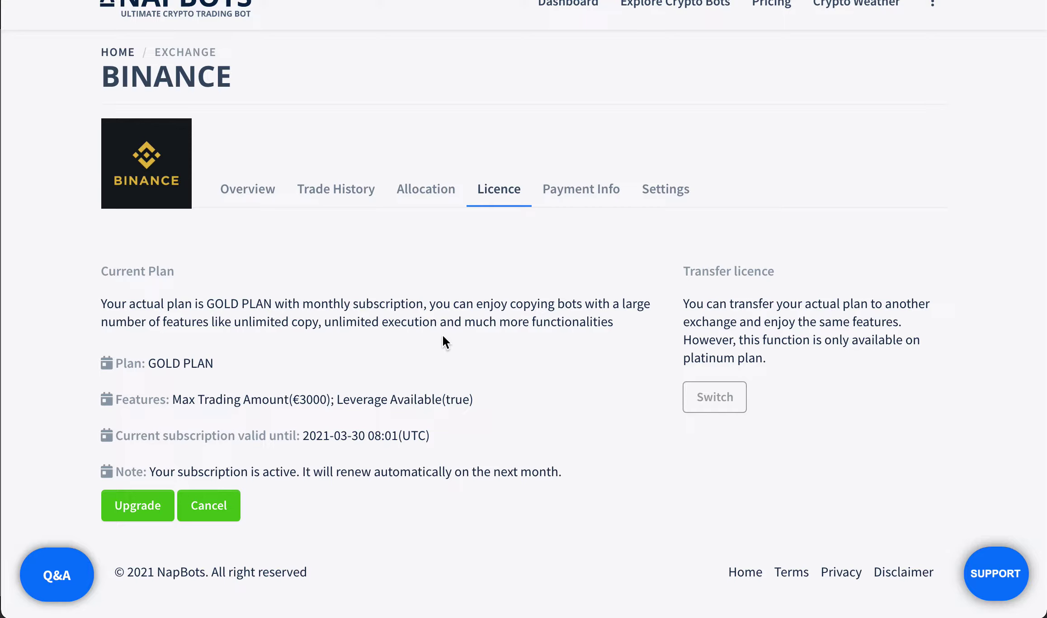
scroll(443, 331, up, 1)
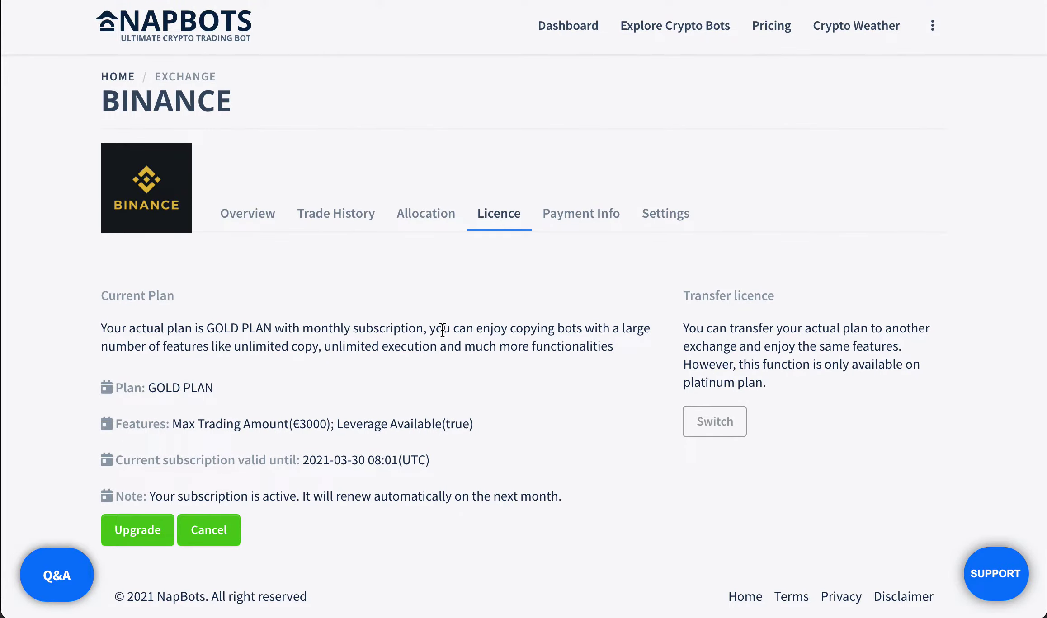
click(582, 218)
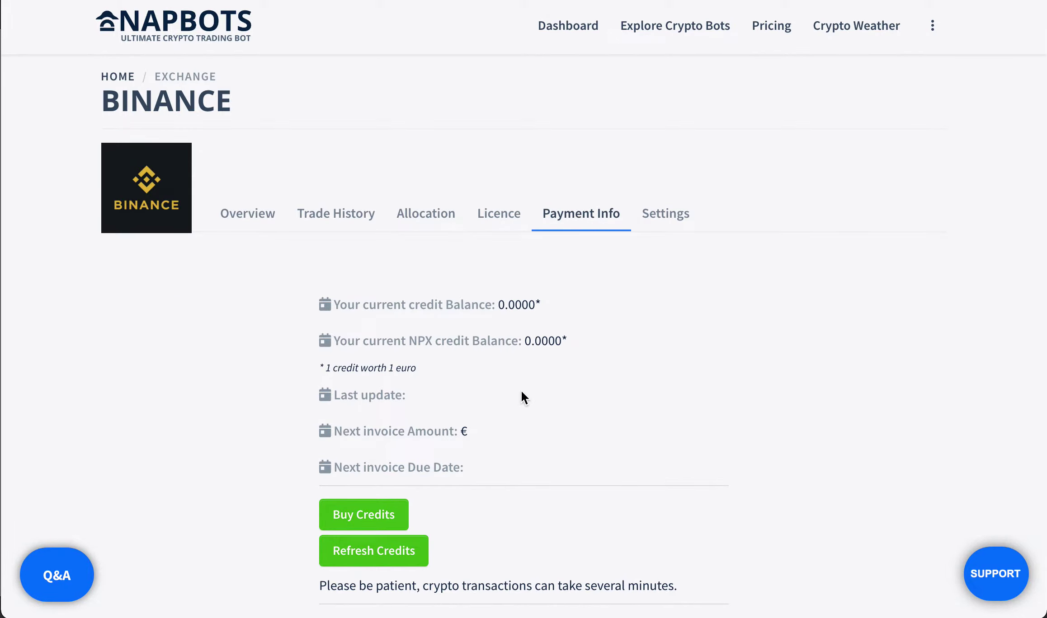
scroll(563, 412, down, 3)
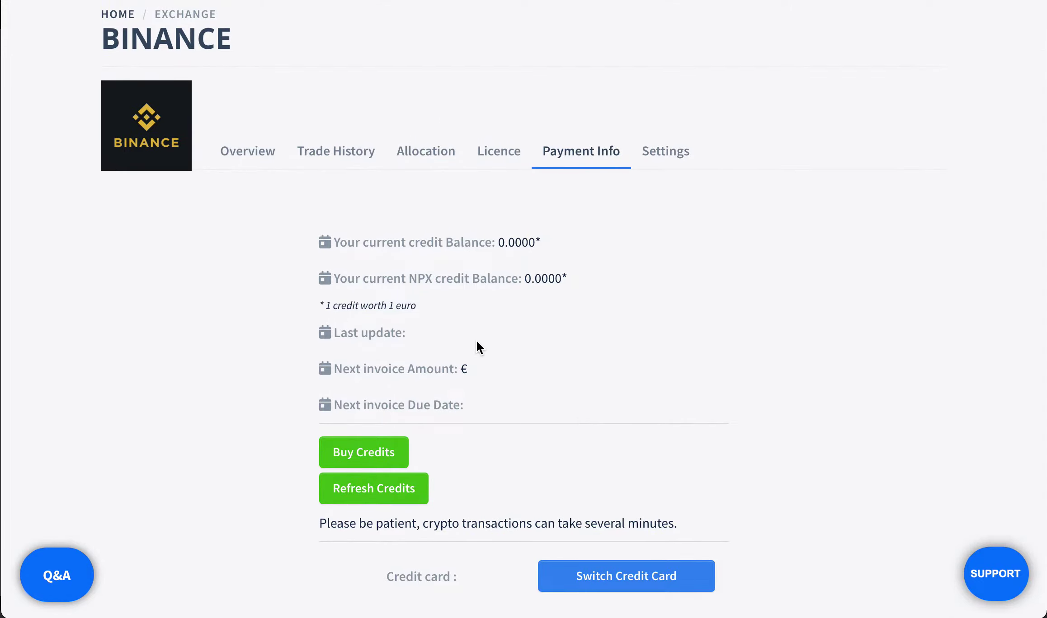
Examine the Binance exchange settings, including the API key fields, funding note and recommended API key configuration.
click(672, 158)
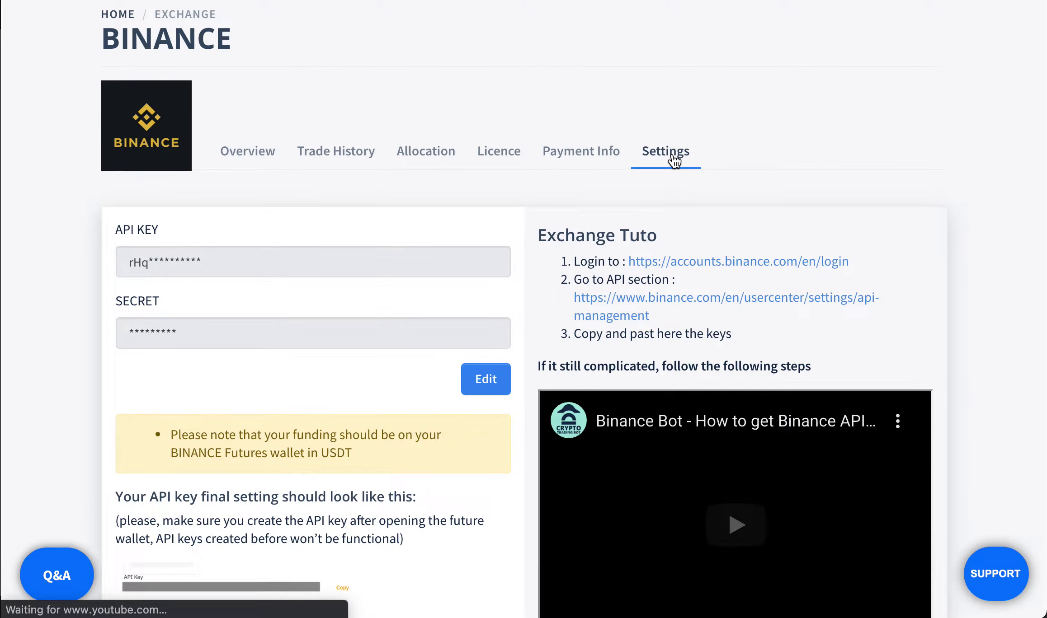
scroll(629, 276, down, 2)
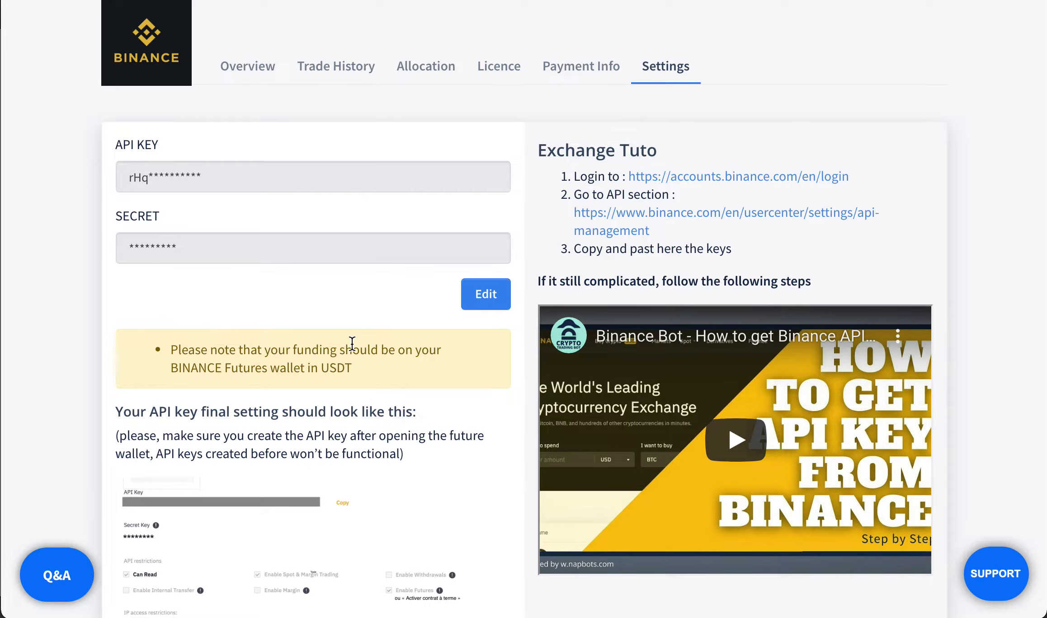
scroll(471, 375, down, 3)
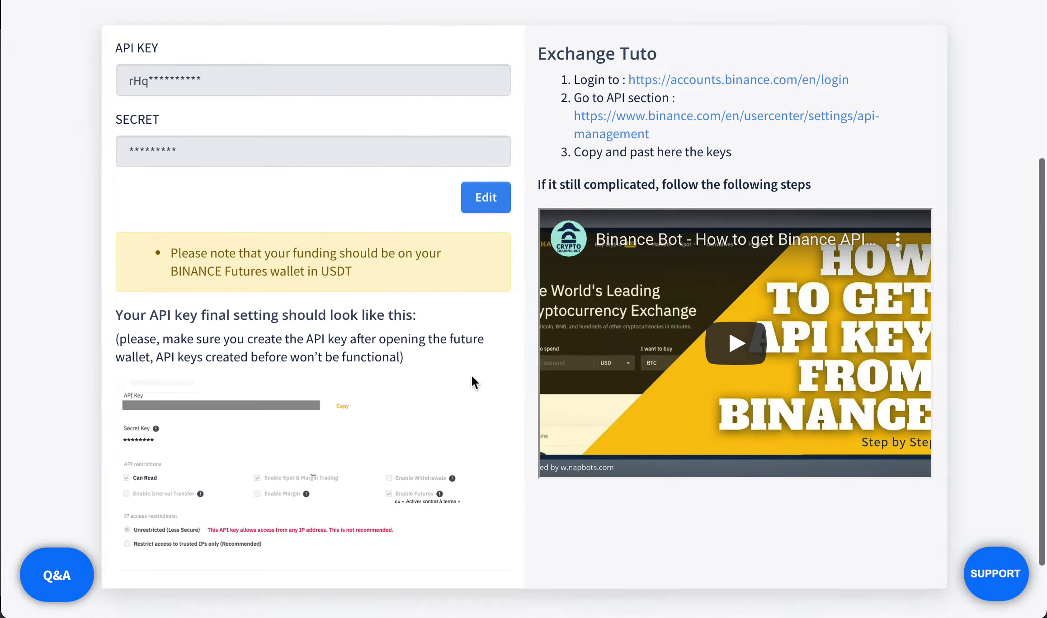
scroll(472, 379, up, 3)
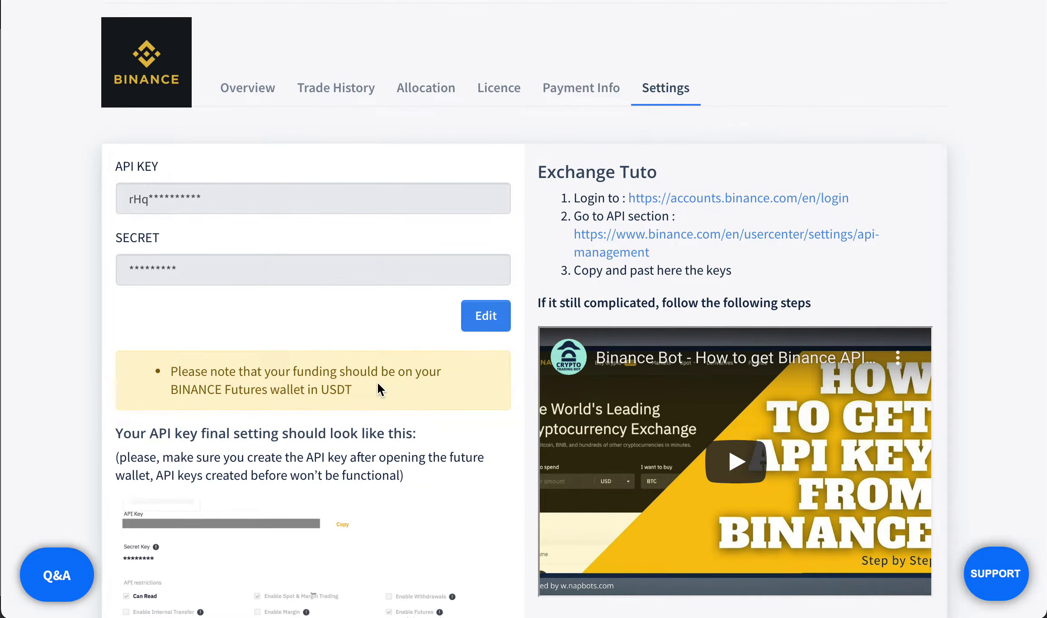
scroll(377, 383, up, 3)
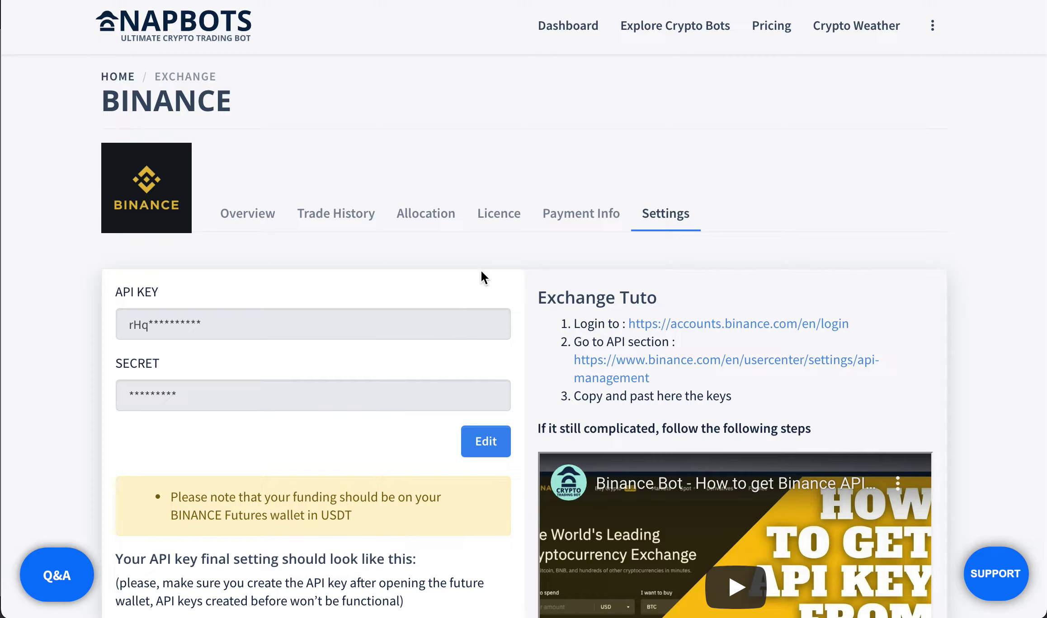
Return to the Binance exchange overview, switch to the BTCUSDT chart in TradingView and dismiss its free trial offer.
click(247, 216)
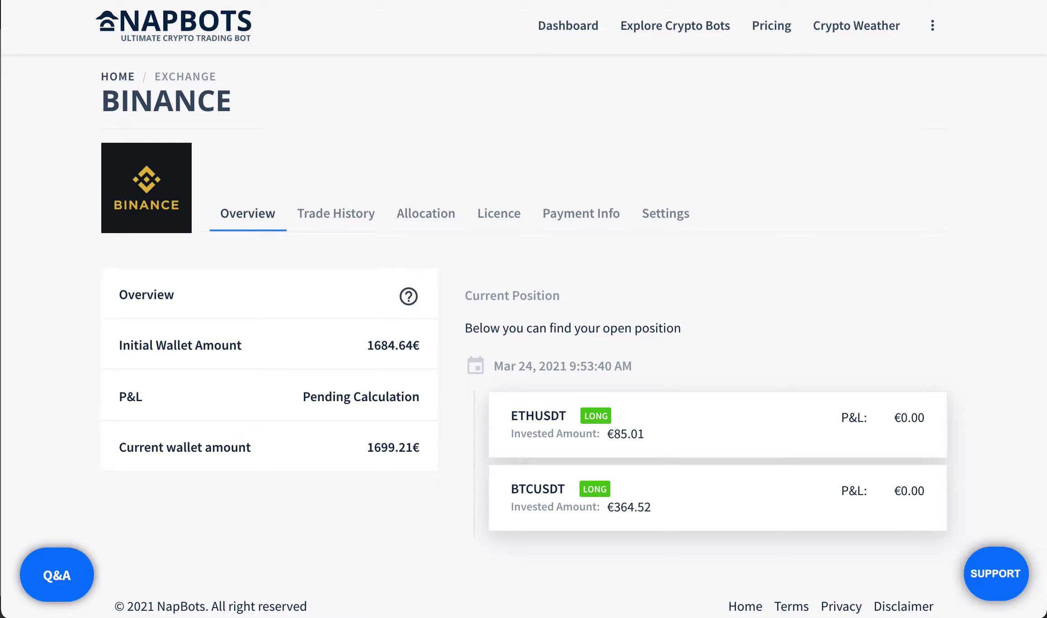
key(ctrl+t)
key(ctrl+w)
key(super+Tab)
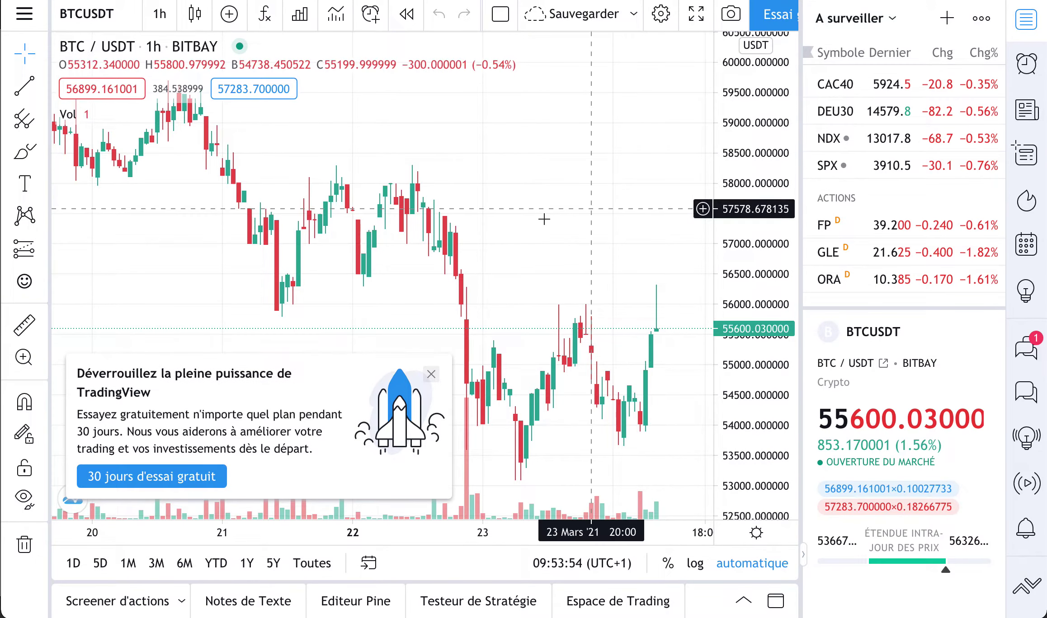
click(433, 376)
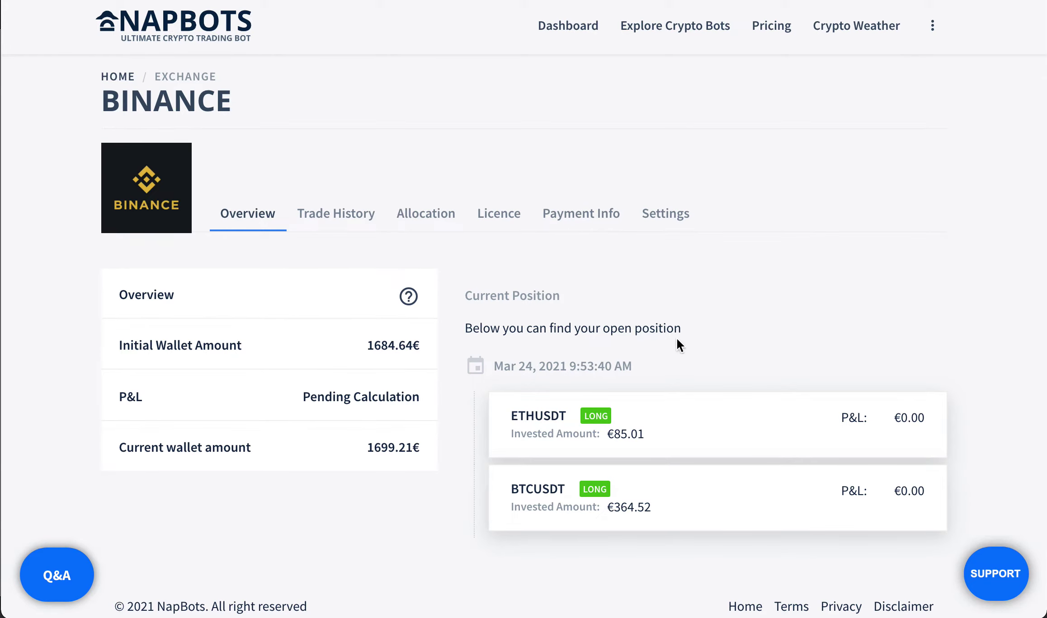
Recheck the exchange's open positions in NapBots, and switch to the Binance Futures wallet to examine its margin balance and positions.
scroll(677, 340, down, 1)
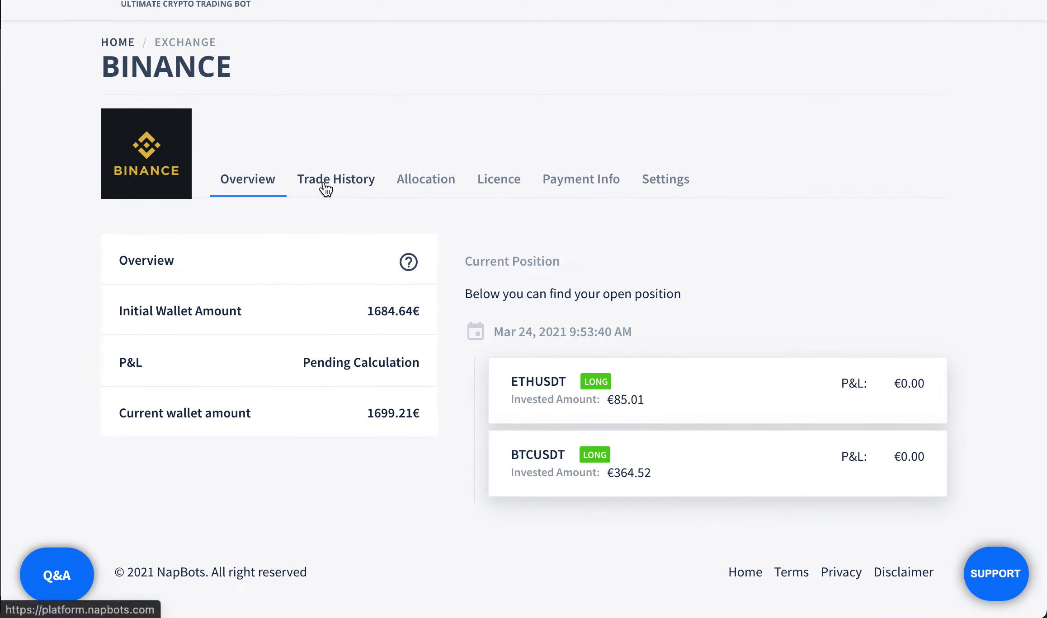
scroll(547, 431, up, 1)
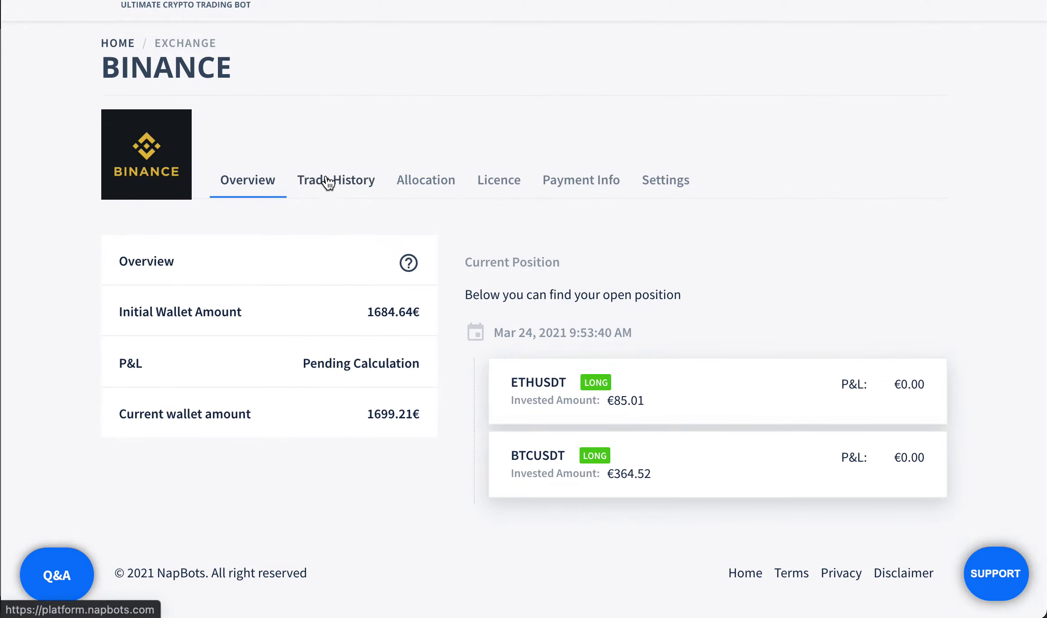
scroll(396, 165, up, 1)
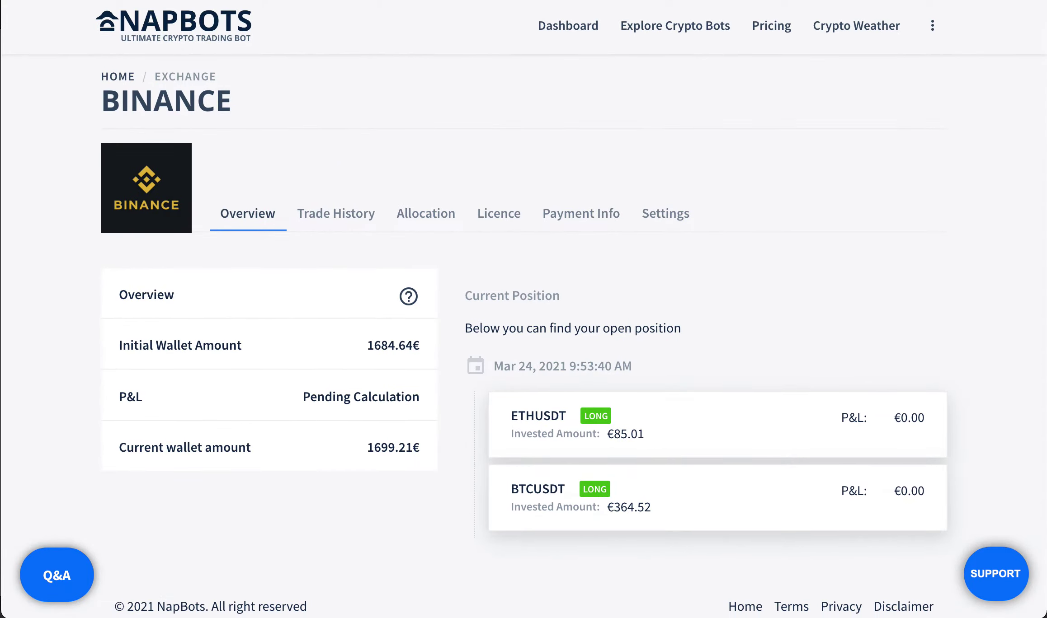
key(ctrl+Tab)
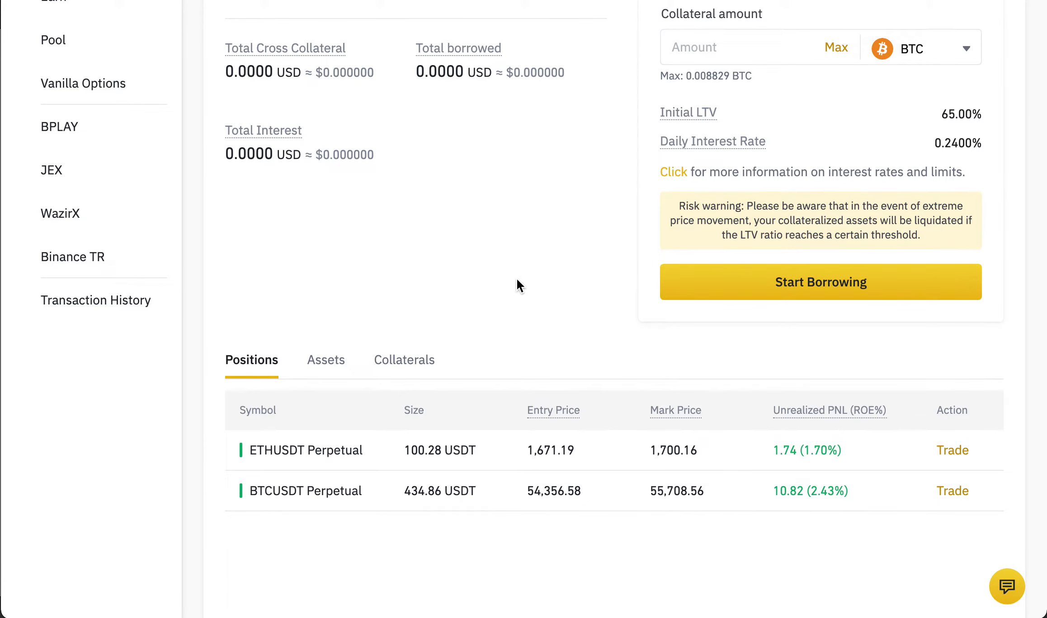
scroll(475, 250, up, 4)
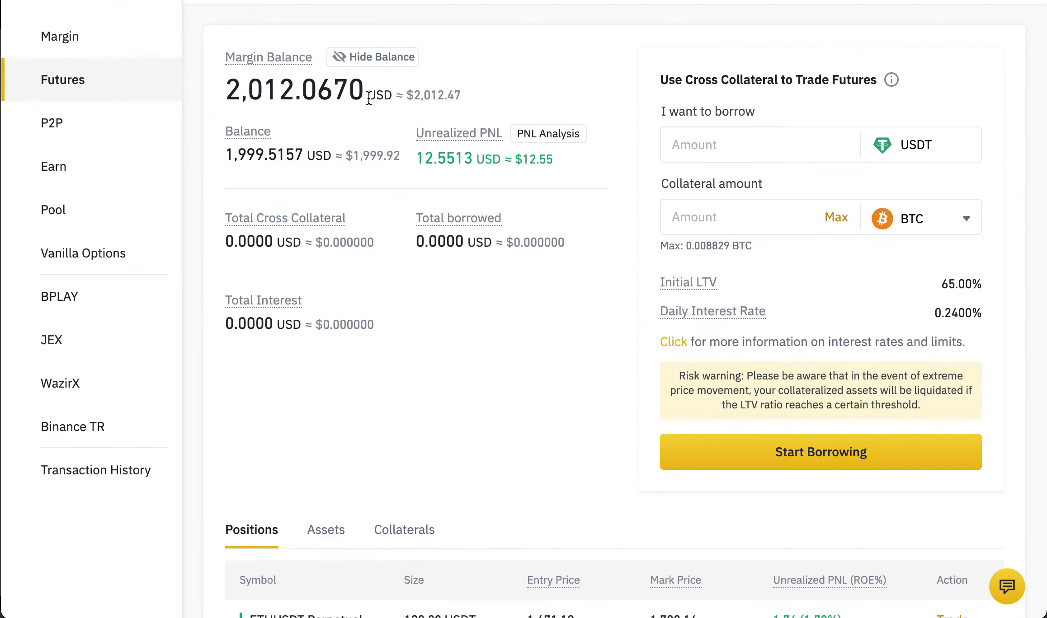
scroll(463, 347, down, 4)
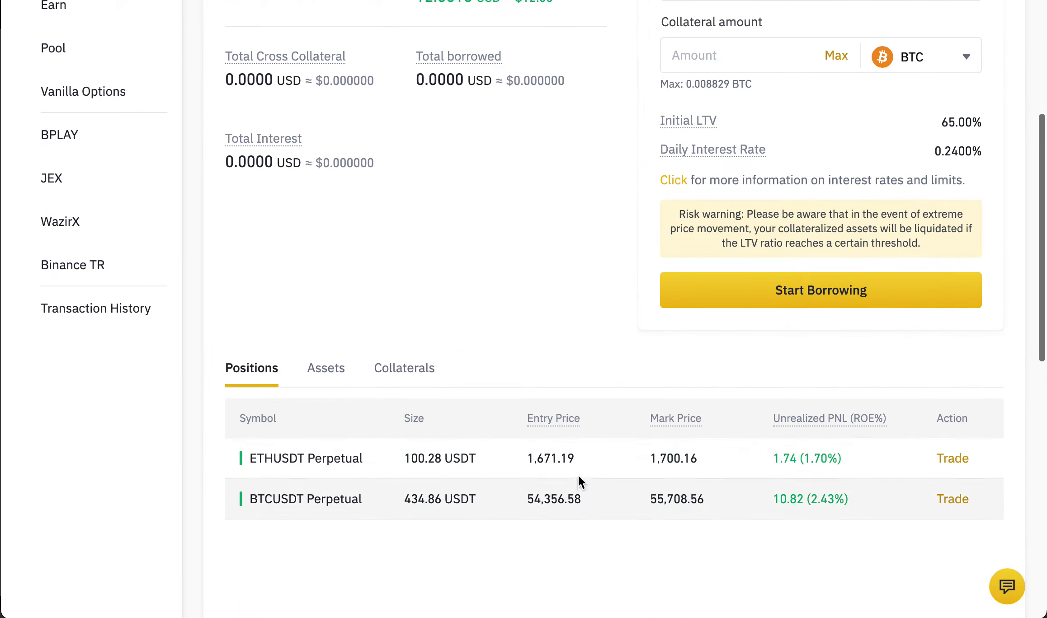